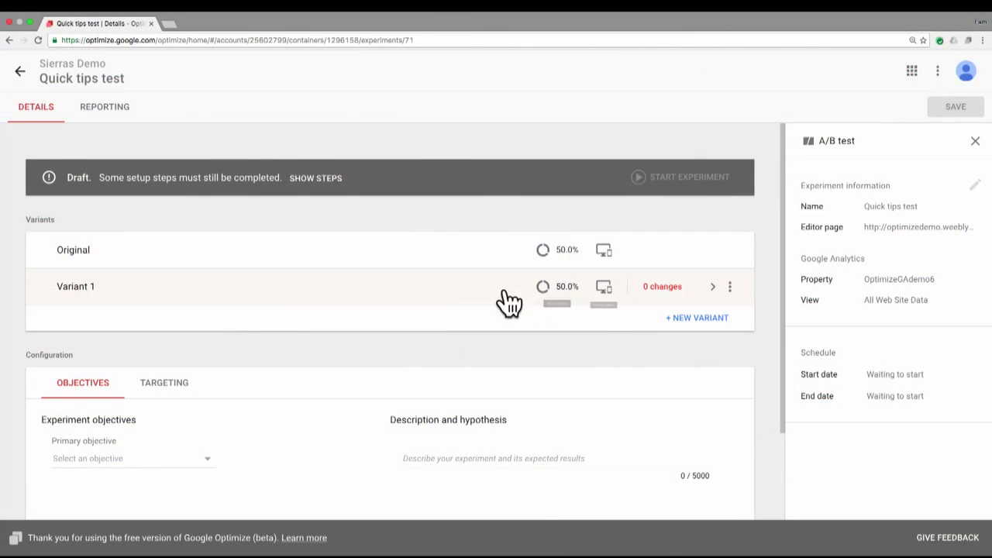
# Step: Launch the visual editor for Variant 1 from the Quick tips test Details page
pyautogui.click(359, 297)
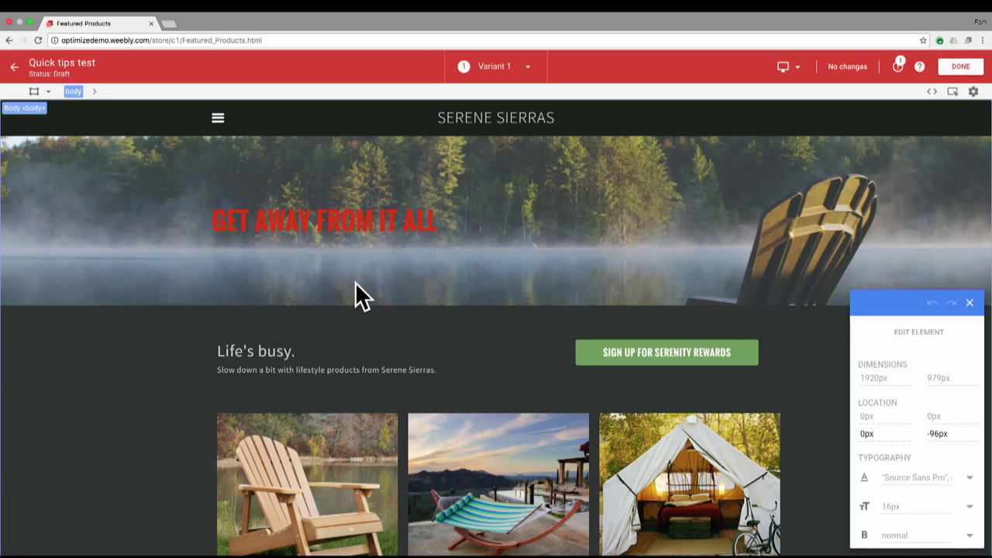
pyautogui.click(234, 225)
pyautogui.click(512, 359)
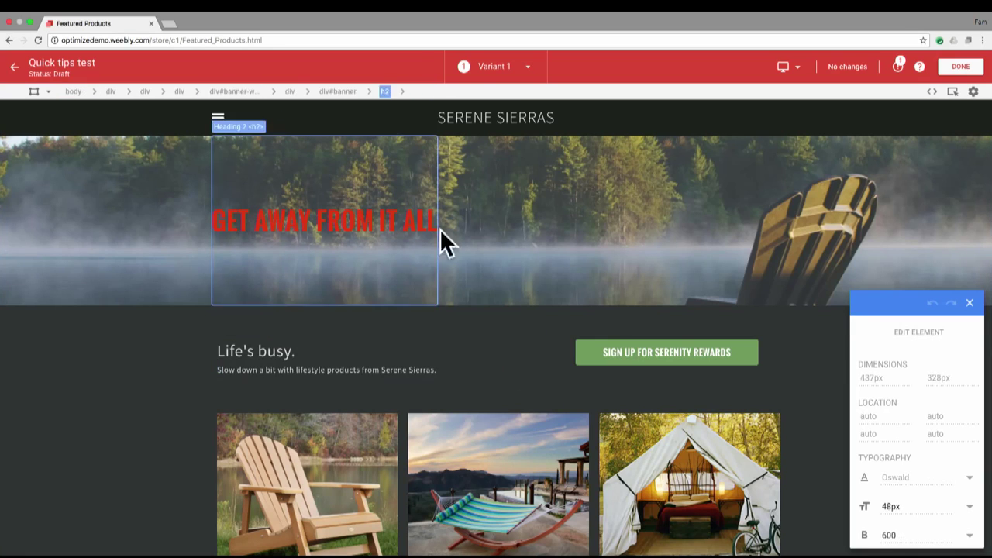
pyautogui.click(582, 353)
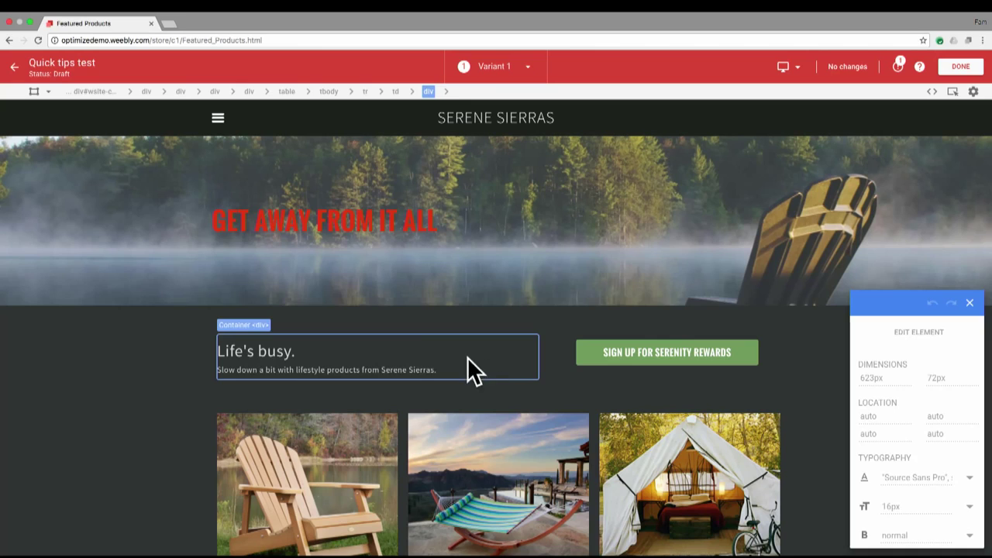
pyautogui.click(558, 336)
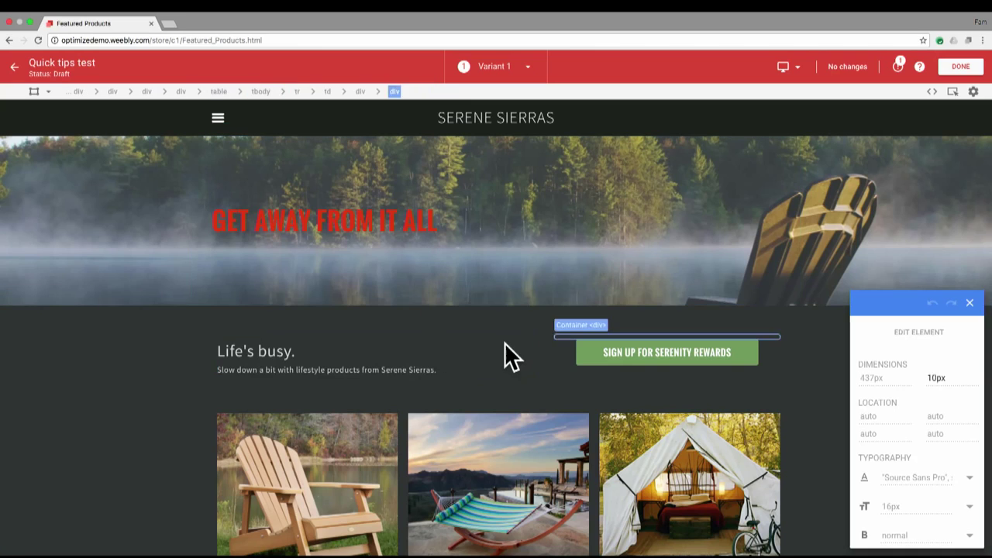
pyautogui.click(458, 345)
pyautogui.click(514, 246)
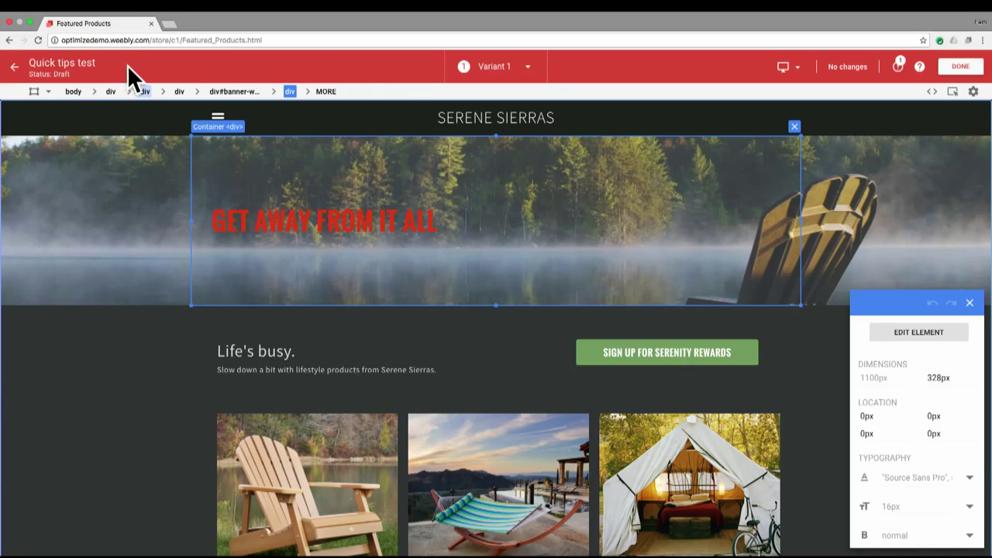
# Step: Review Variant 1's options in the variant list, then show the device preview list
pyautogui.click(528, 68)
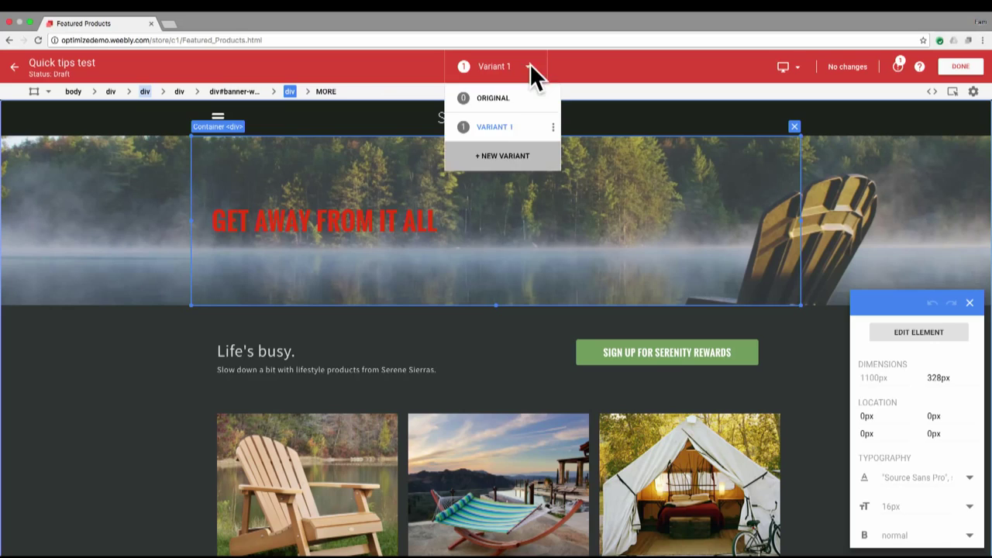
pyautogui.click(504, 127)
pyautogui.click(553, 128)
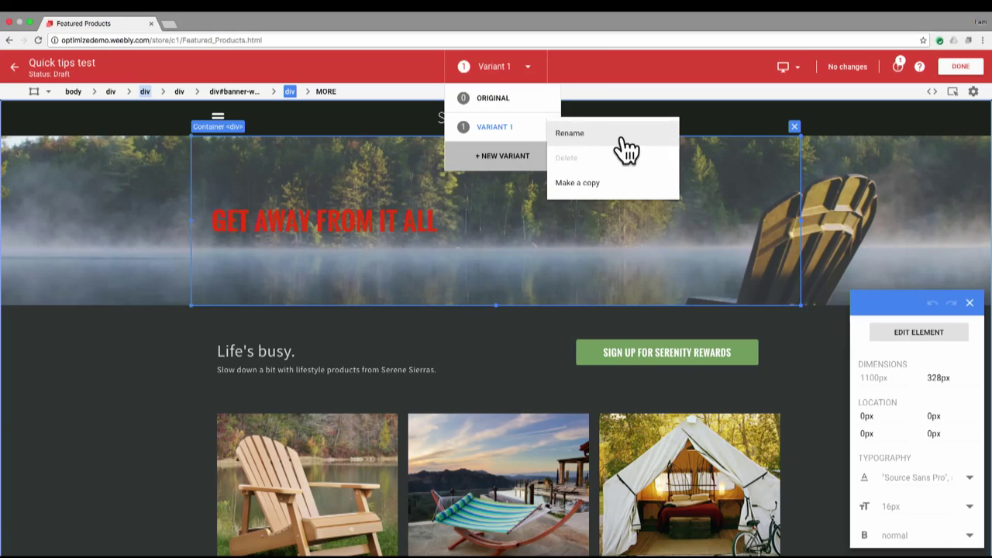
pyautogui.click(534, 68)
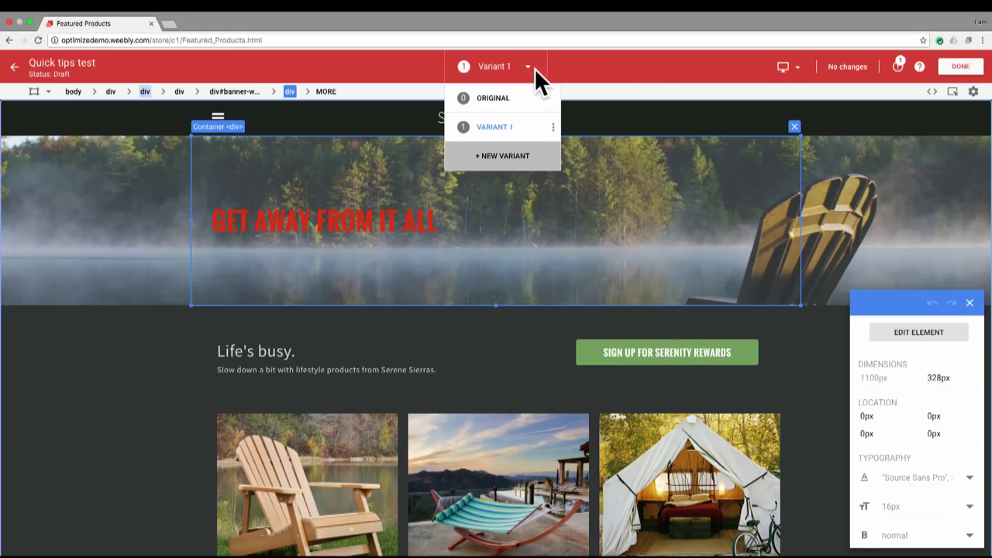
pyautogui.click(804, 71)
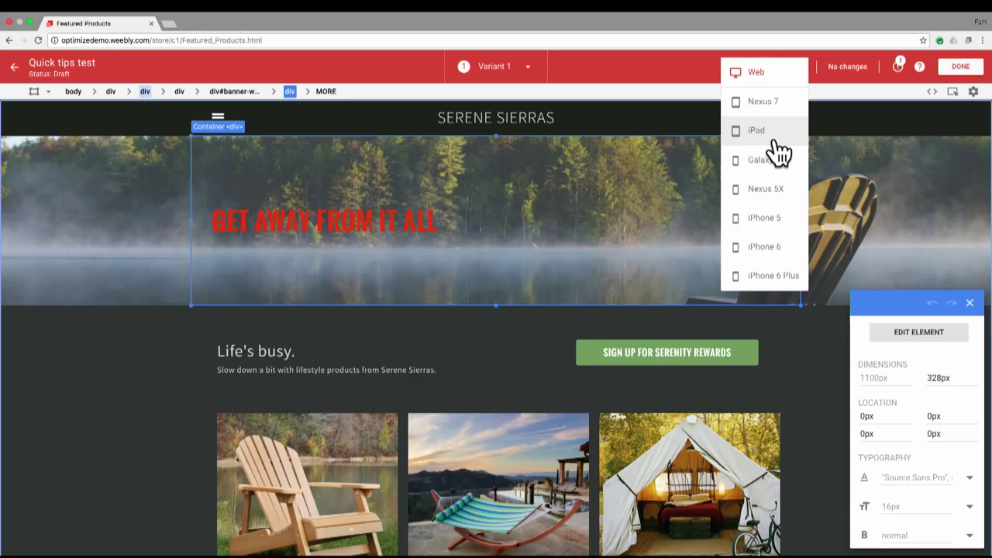
# Step: Dismiss the device preview list, leaving the Web preview selected
pyautogui.click(679, 60)
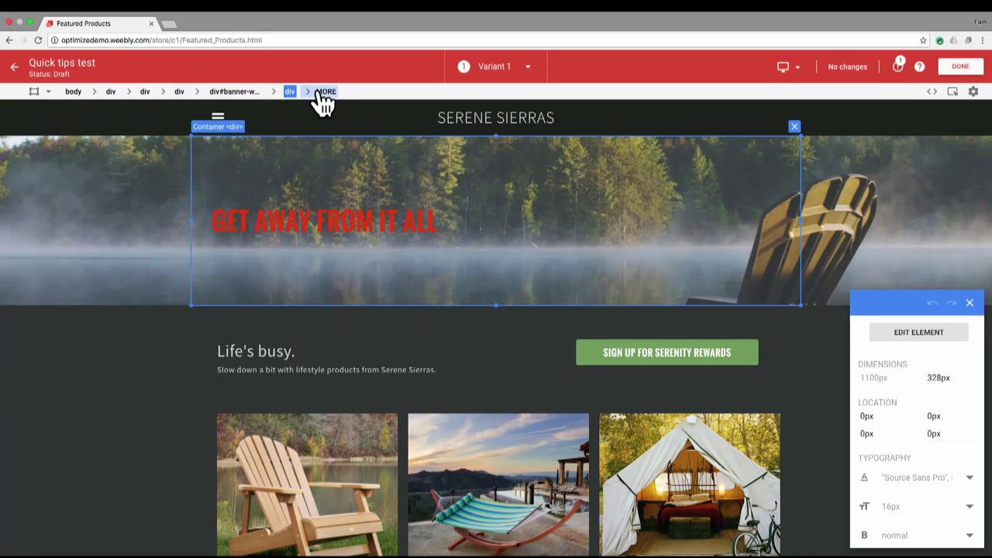
pyautogui.click(355, 225)
pyautogui.click(341, 359)
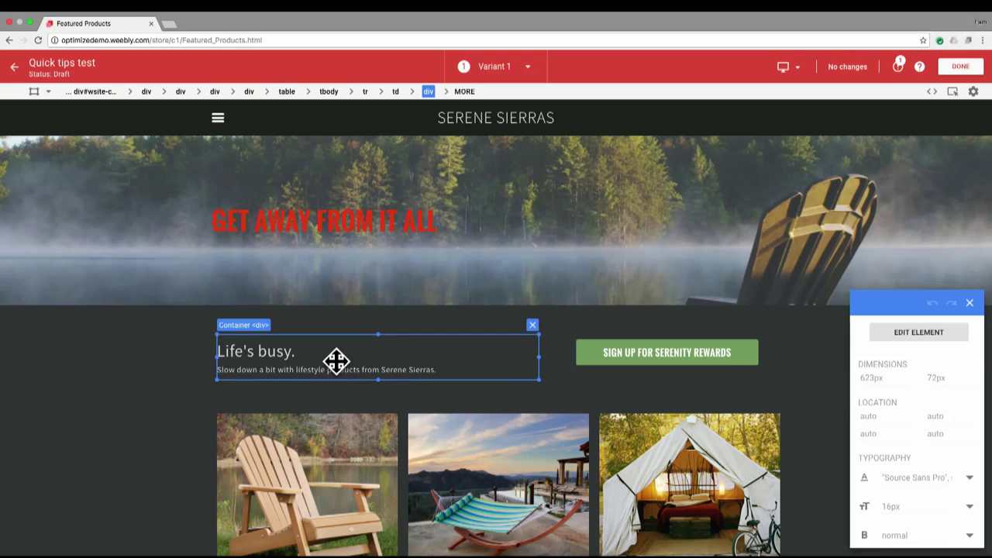
pyautogui.click(480, 263)
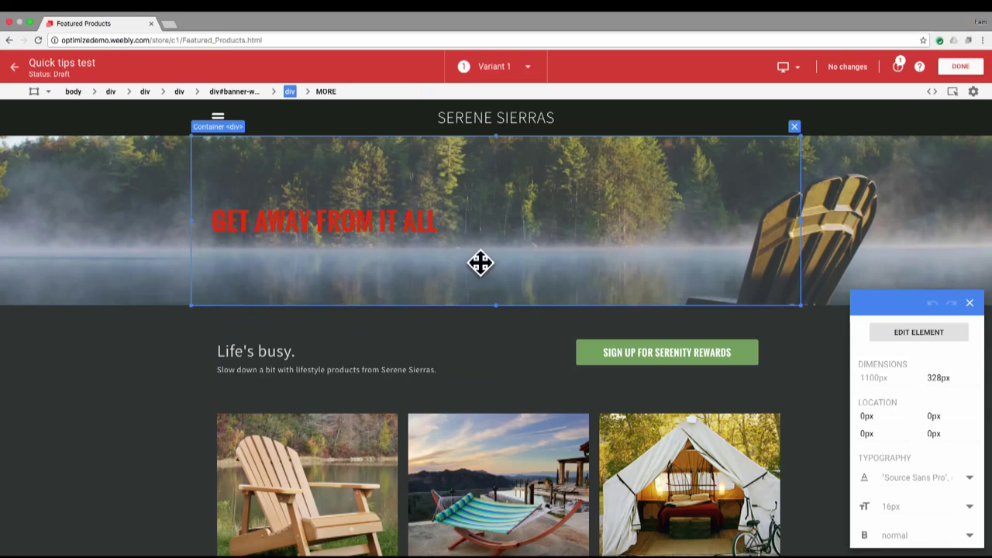
pyautogui.click(425, 359)
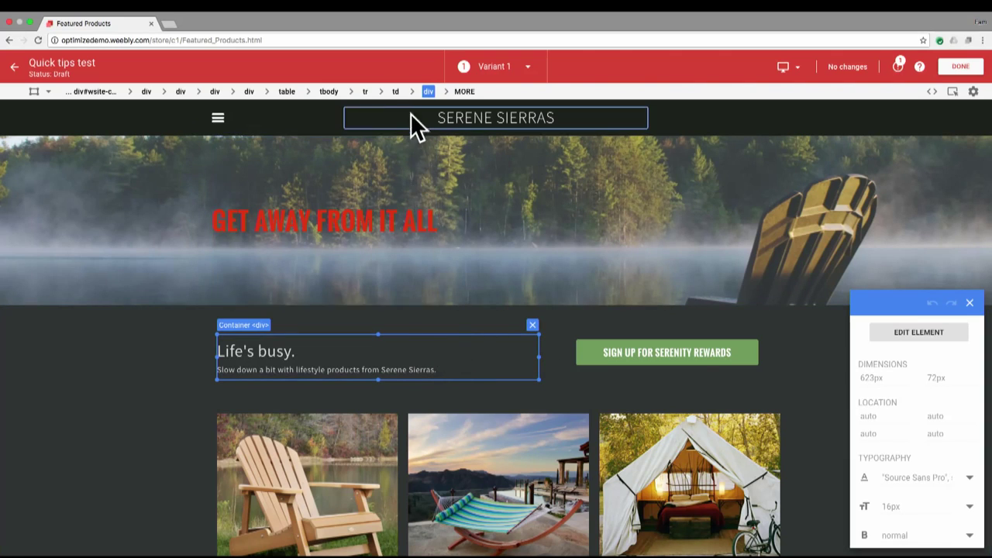
pyautogui.click(395, 91)
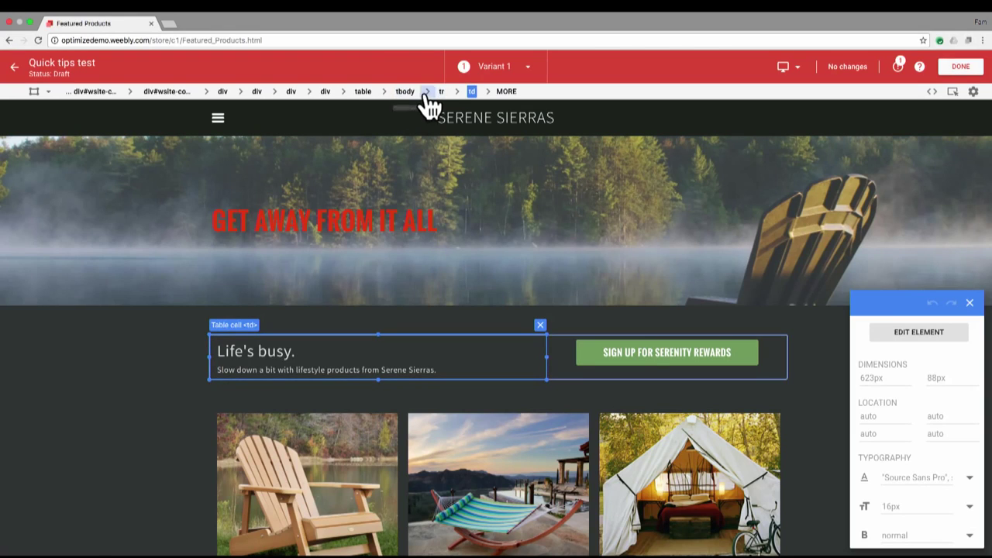
pyautogui.click(442, 92)
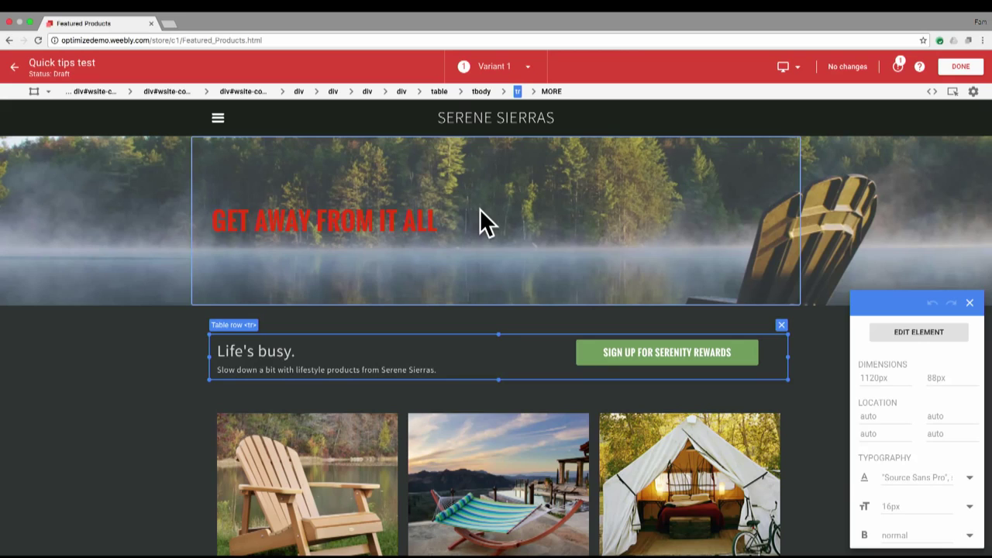
pyautogui.click(932, 92)
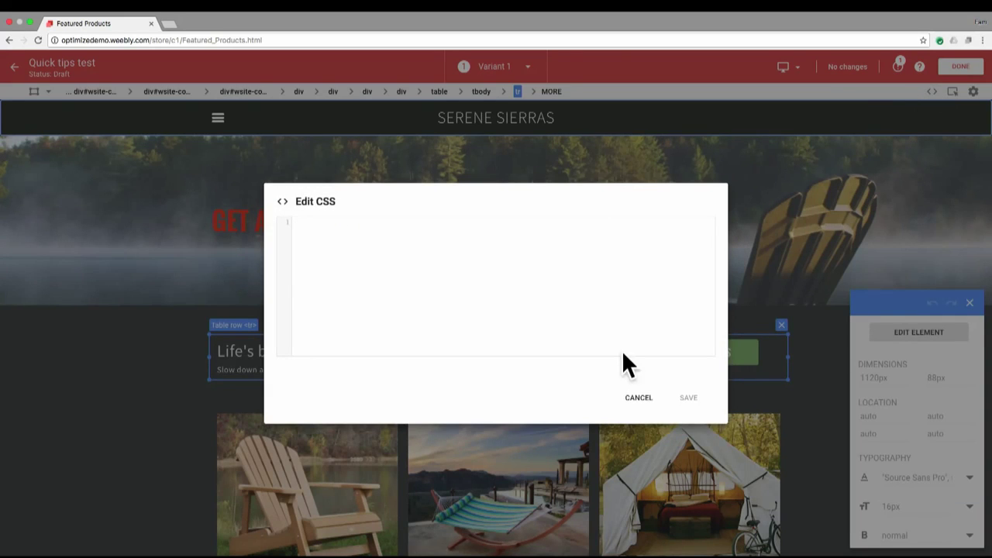
pyautogui.click(637, 398)
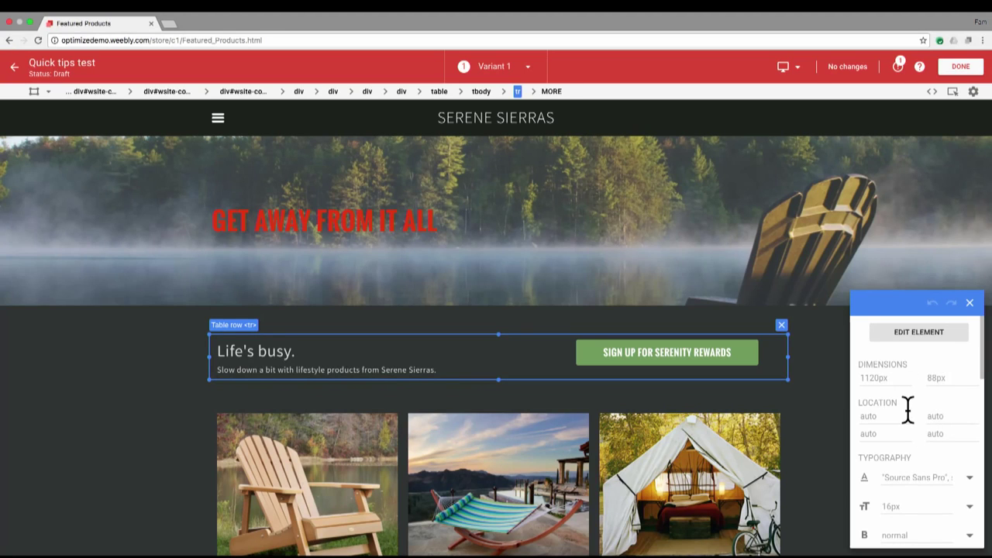
pyautogui.scroll(-5, 893, 425)
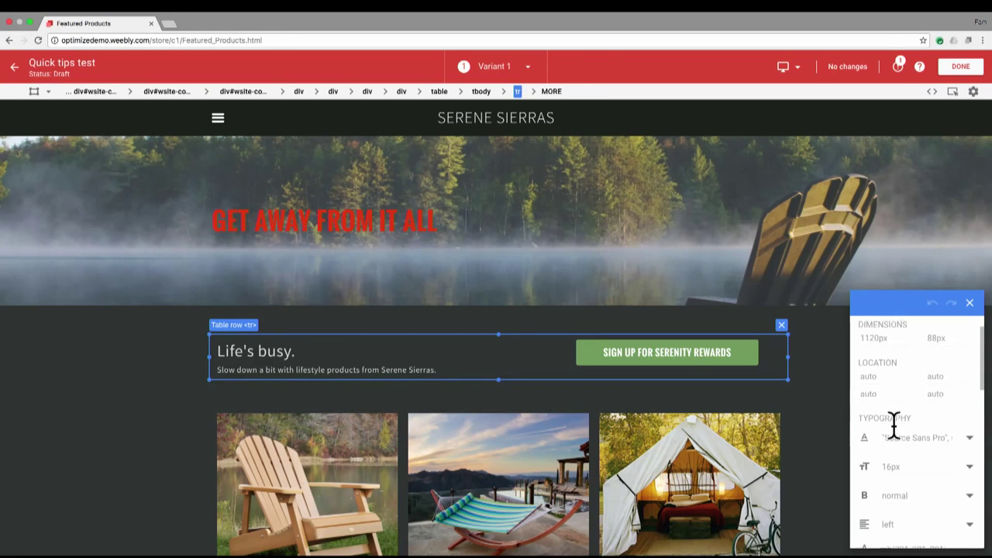
pyautogui.scroll(-5, 893, 425)
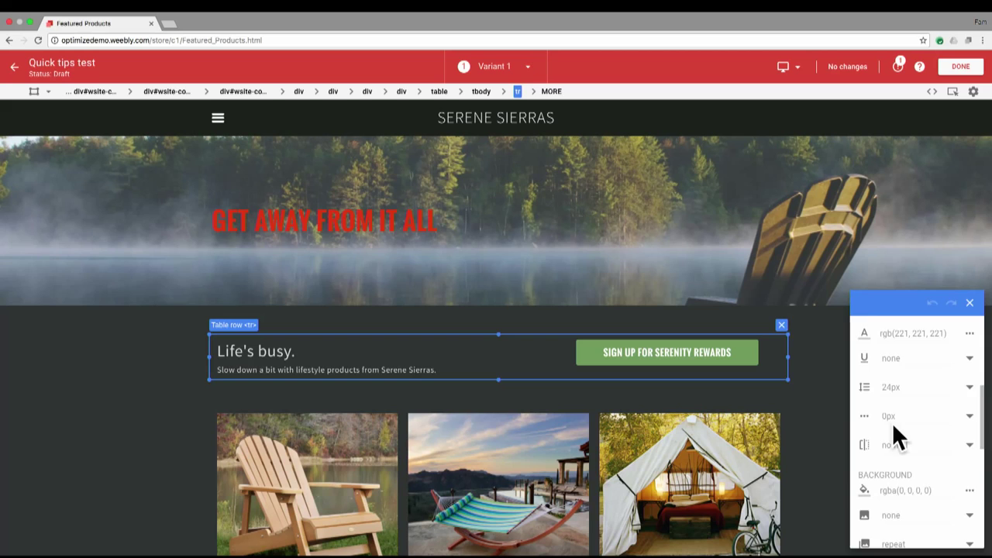
pyautogui.scroll(-5, 893, 425)
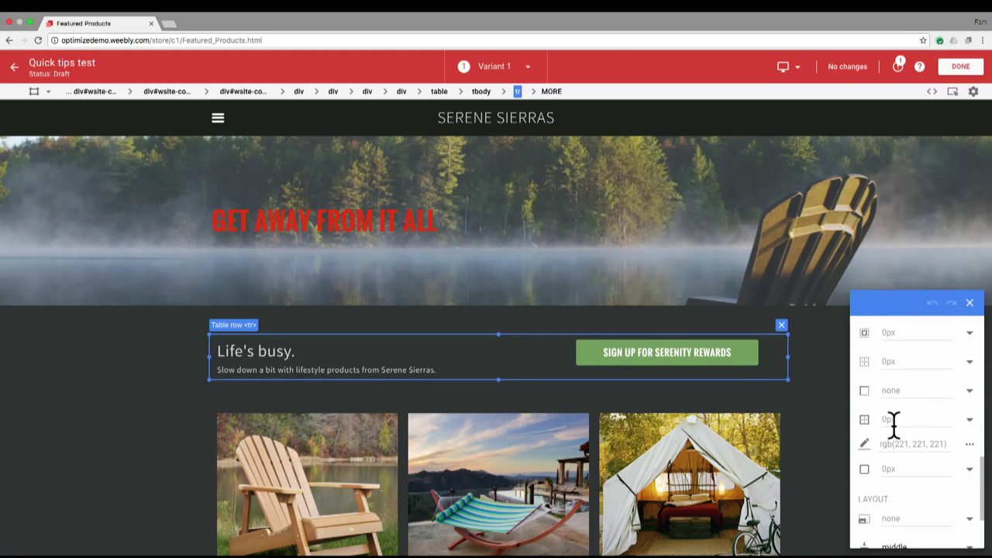
pyautogui.scroll(10, 893, 425)
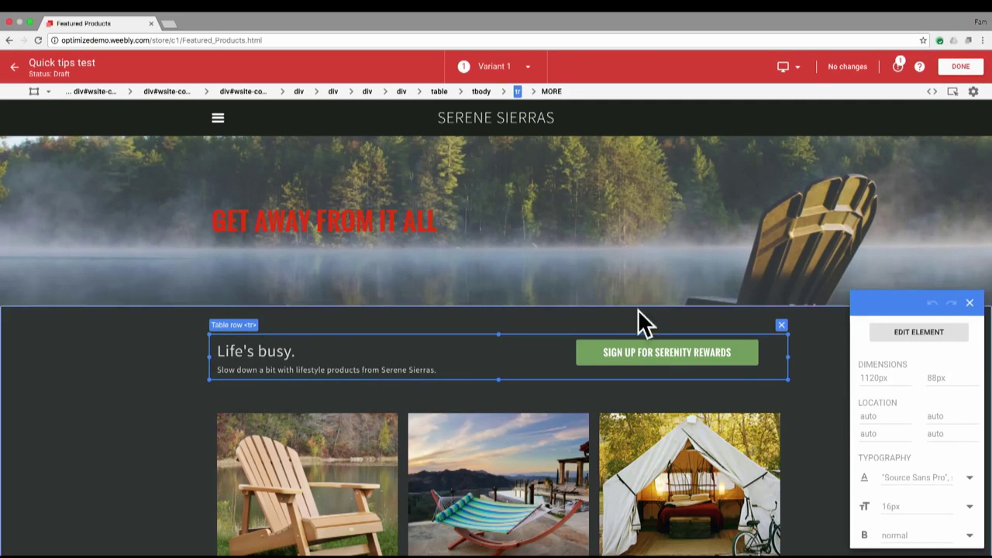
pyautogui.click(474, 269)
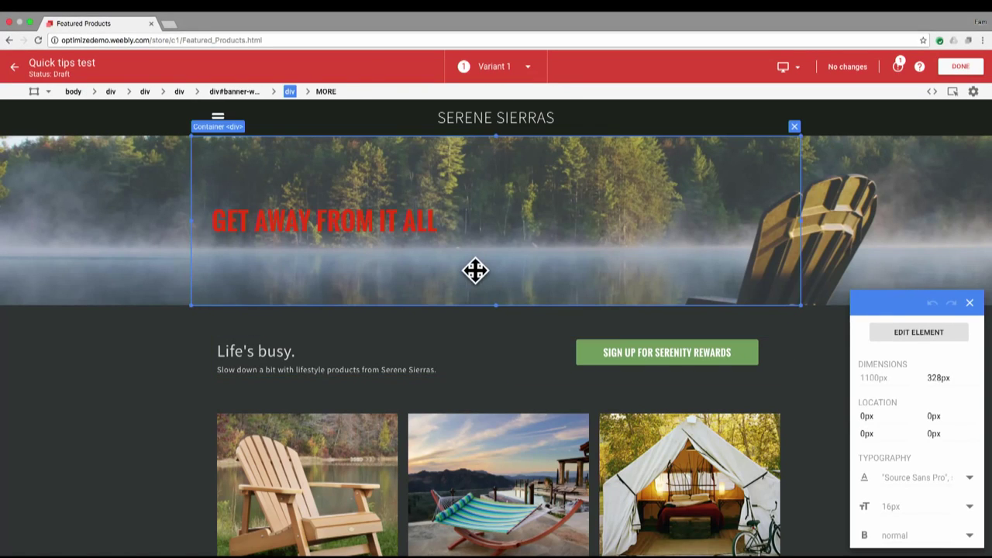
pyautogui.click(277, 352)
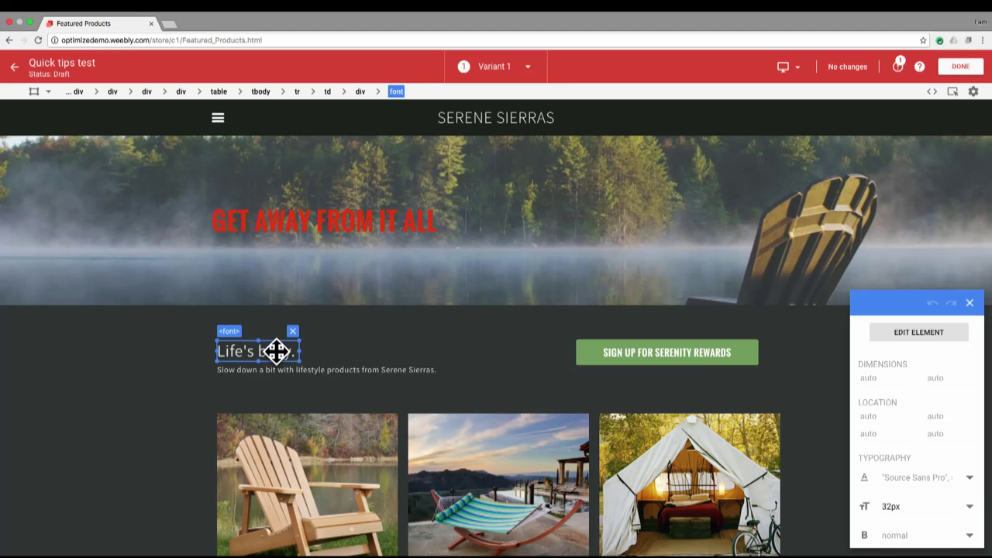
# Step: Extend the heading to 'Life's busy. Slow down a bit.' and shrink the empty box above the photos to 31px
pyautogui.rightClick(272, 346)
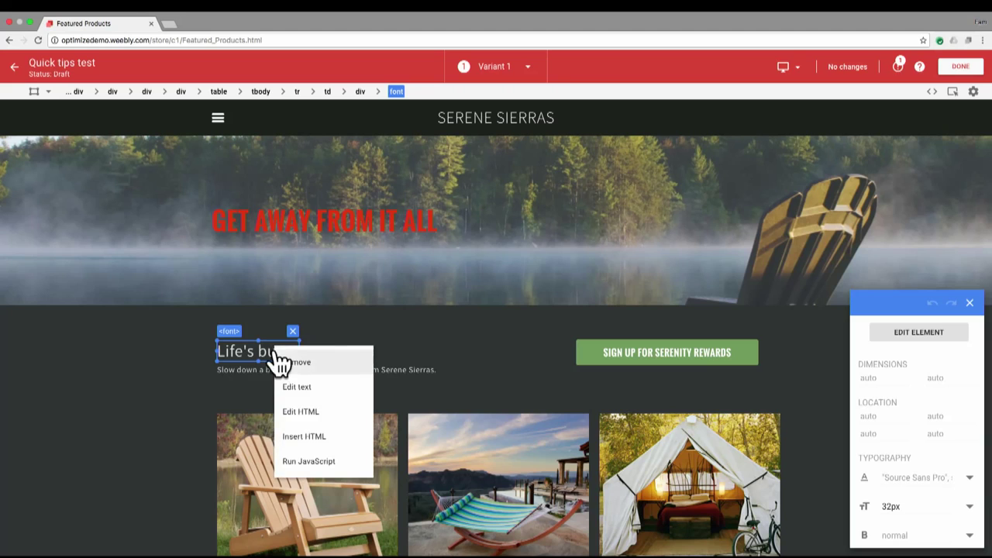
pyautogui.click(323, 385)
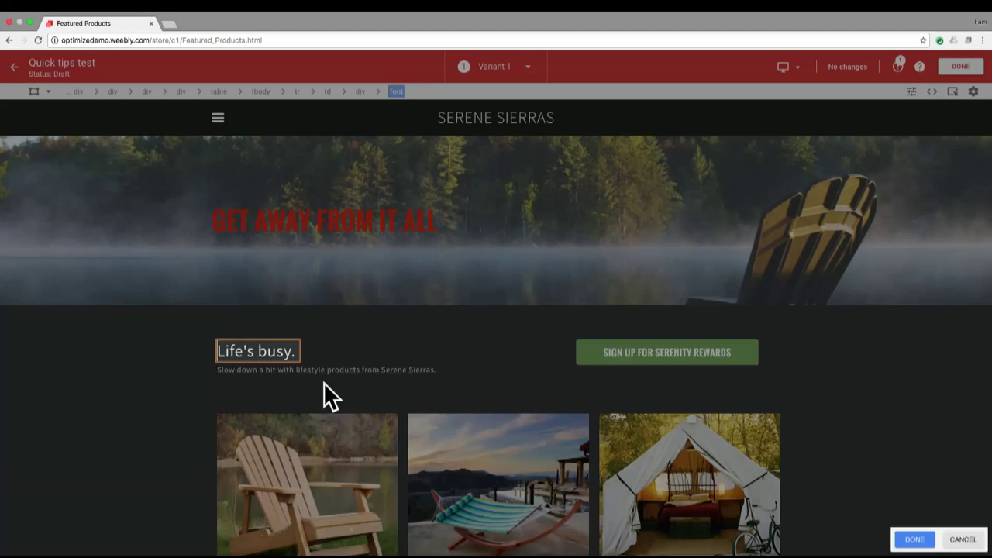
pyautogui.write('Slow down a bit.')
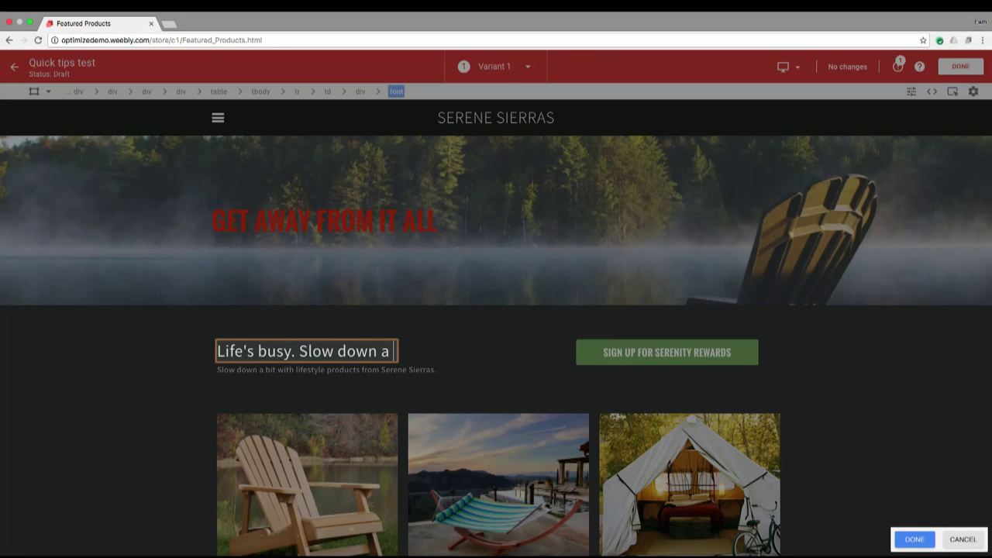
pyautogui.click(914, 538)
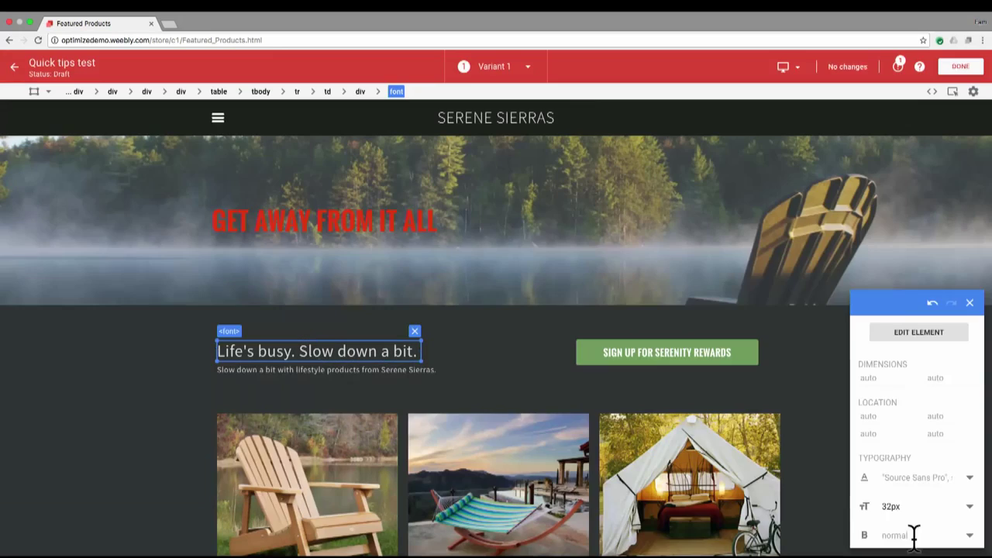
pyautogui.click(527, 393)
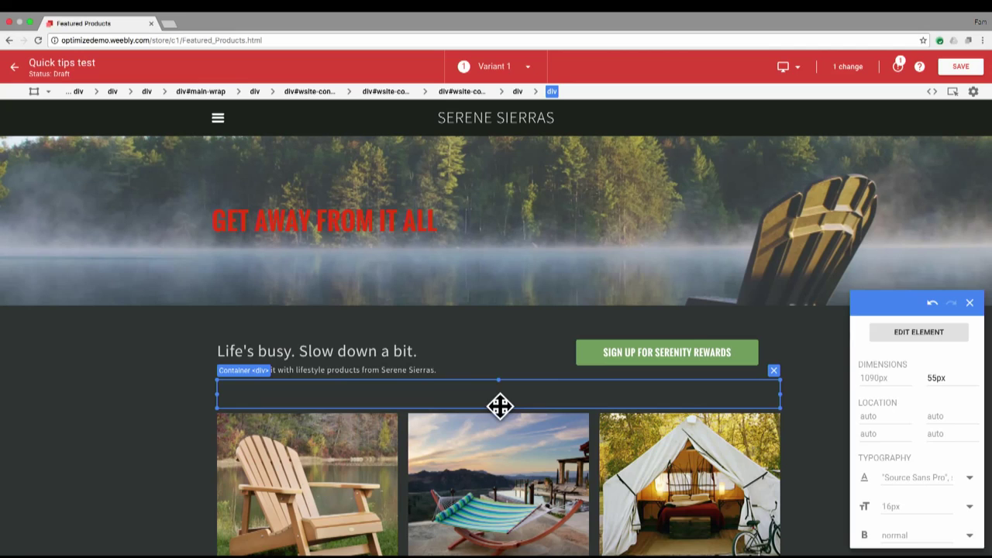
pyautogui.moveTo(501, 407); pyautogui.dragTo(501, 396)
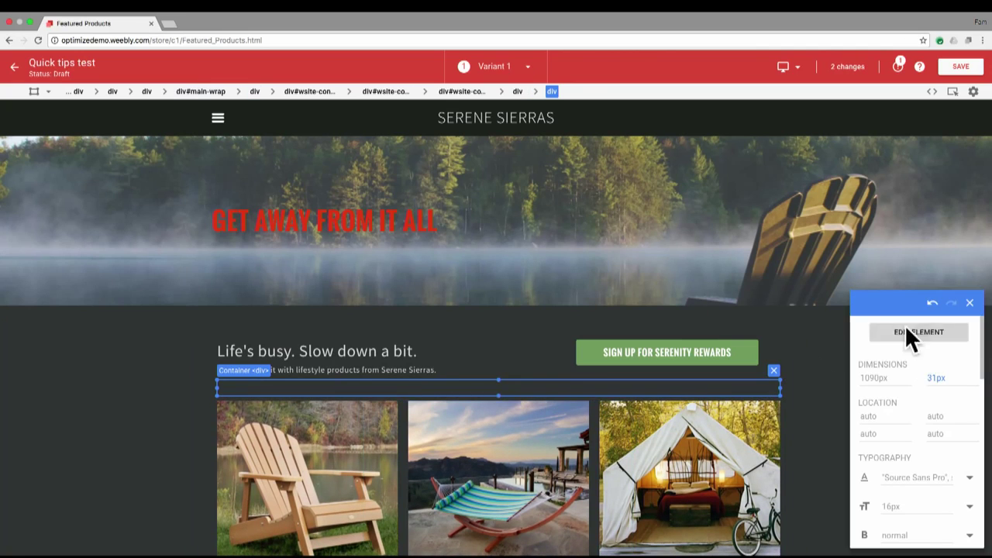
# Step: Remove the empty container under the headline
pyautogui.click(910, 338)
pyautogui.click(922, 347)
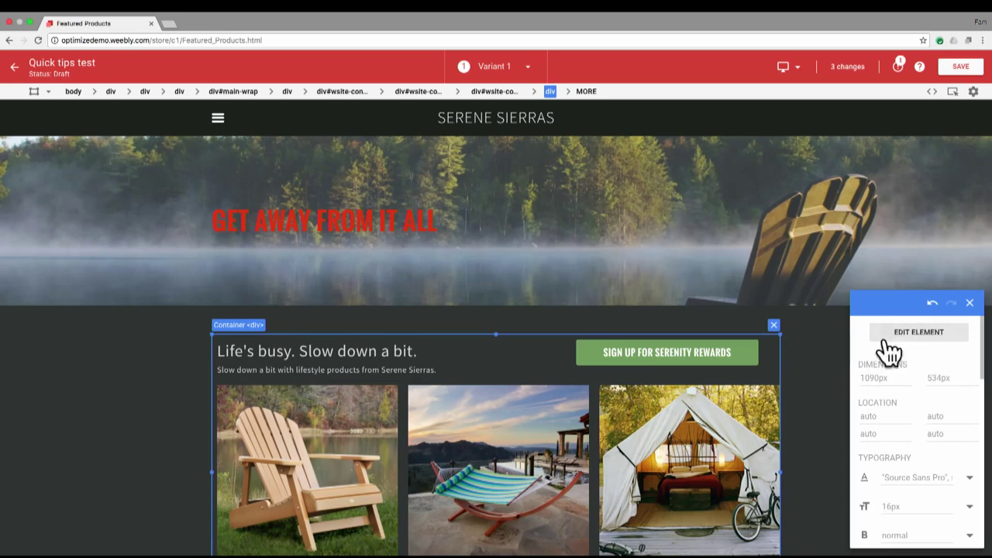
pyautogui.click(840, 367)
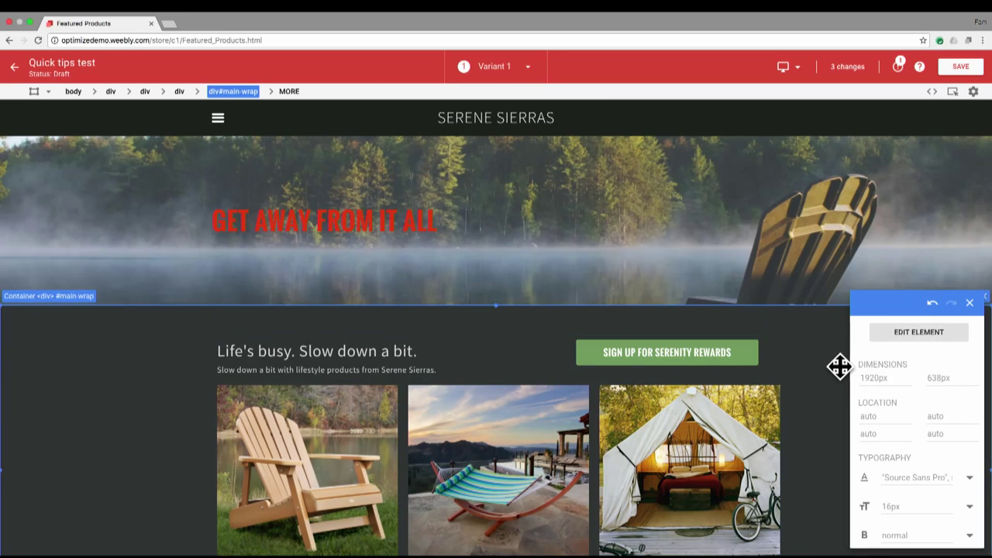
# Step: Set the Sign Up for Serenity Rewards button text to 20px
pyautogui.click(711, 360)
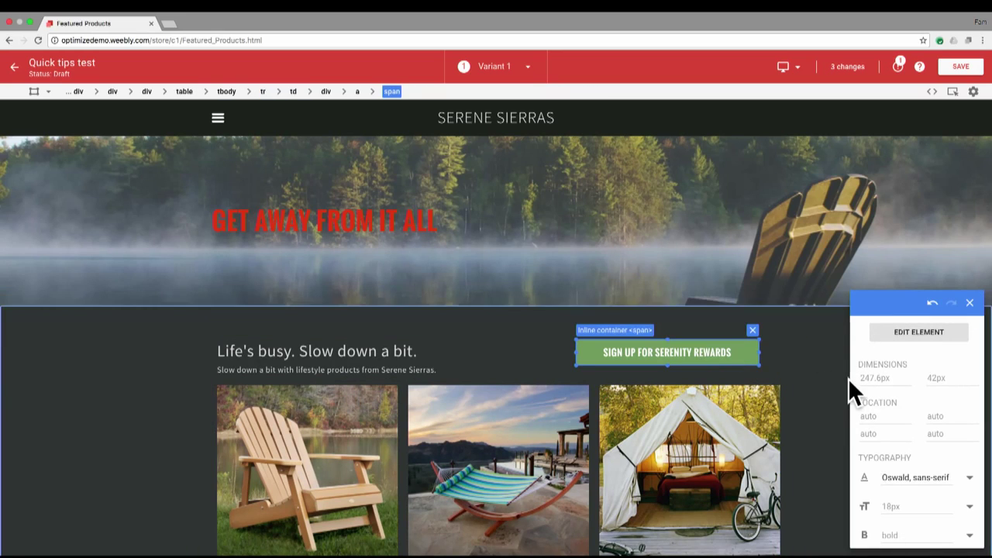
pyautogui.scroll(-1, 899, 421)
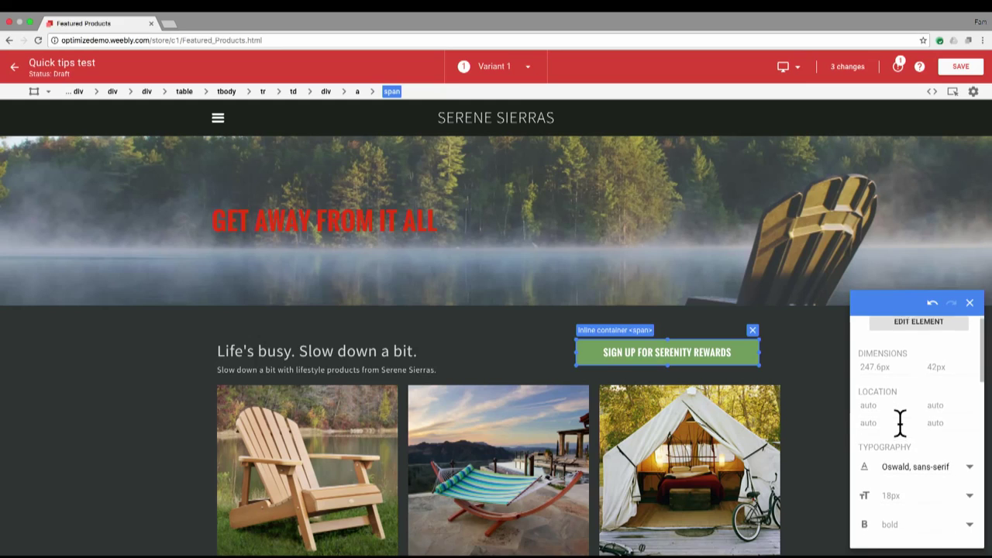
pyautogui.click(969, 493)
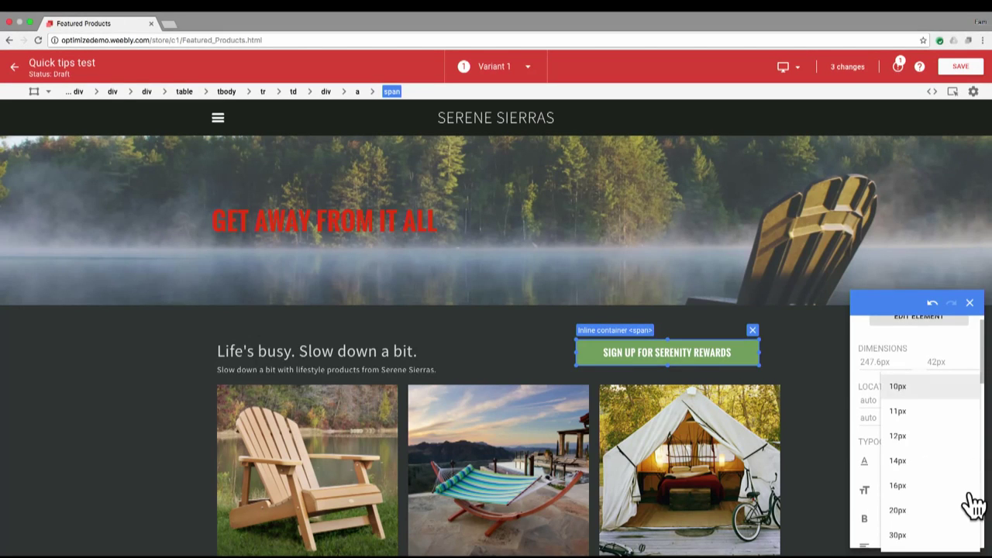
pyautogui.click(899, 510)
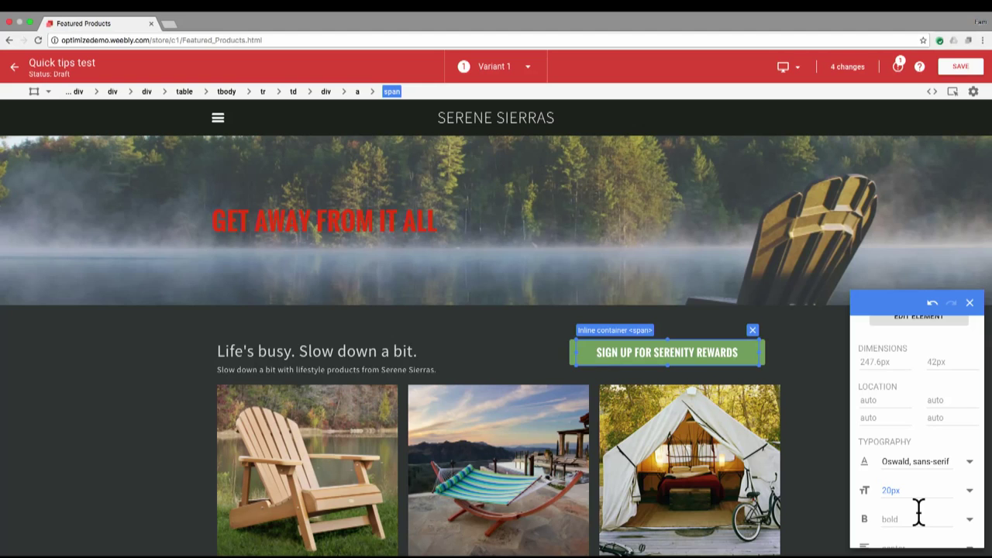
# Step: Give the Sign Up button a pink rgb(255, 0, 94) background
pyautogui.scroll(-5, 919, 512)
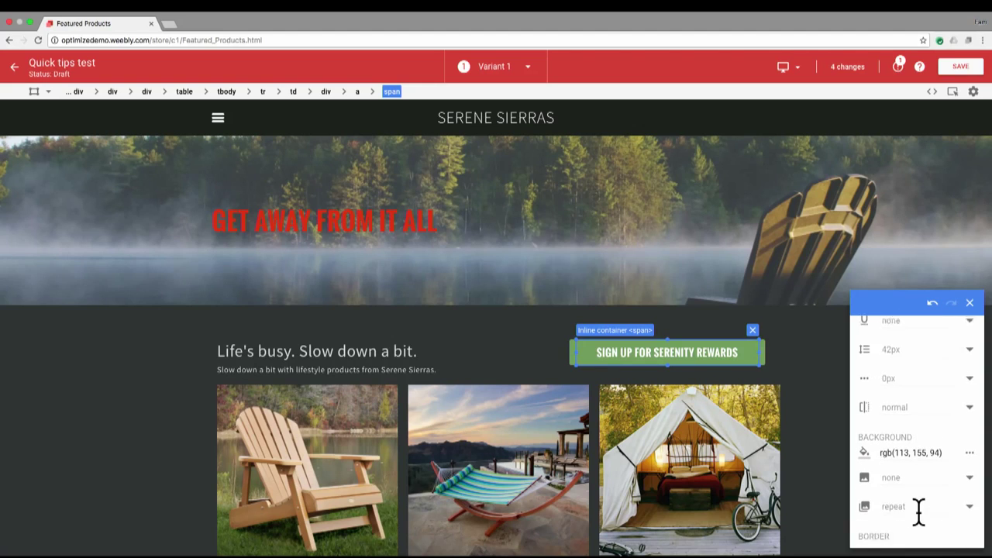
pyautogui.click(970, 418)
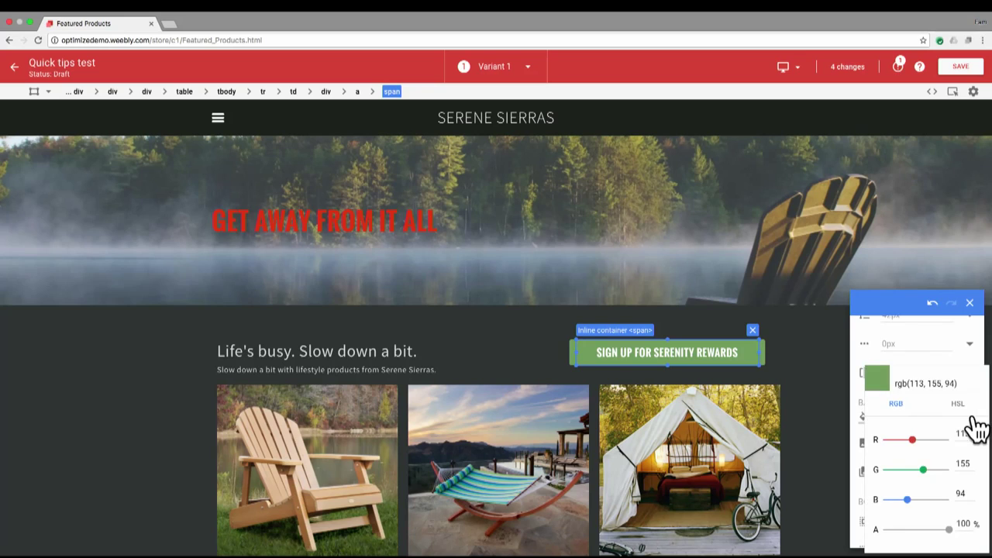
pyautogui.moveTo(913, 439); pyautogui.dragTo(968, 439)
pyautogui.moveTo(923, 470); pyautogui.dragTo(877, 476)
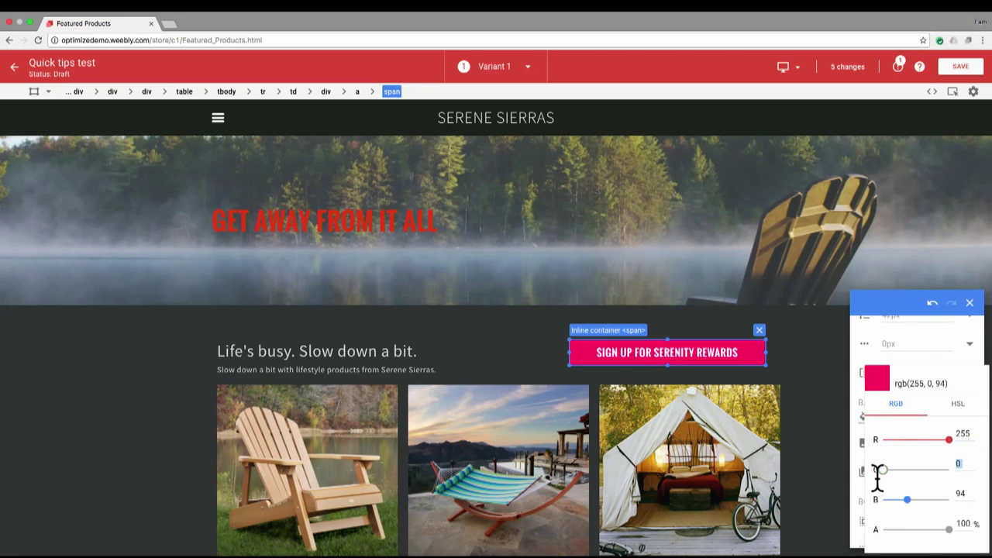
pyautogui.click(969, 303)
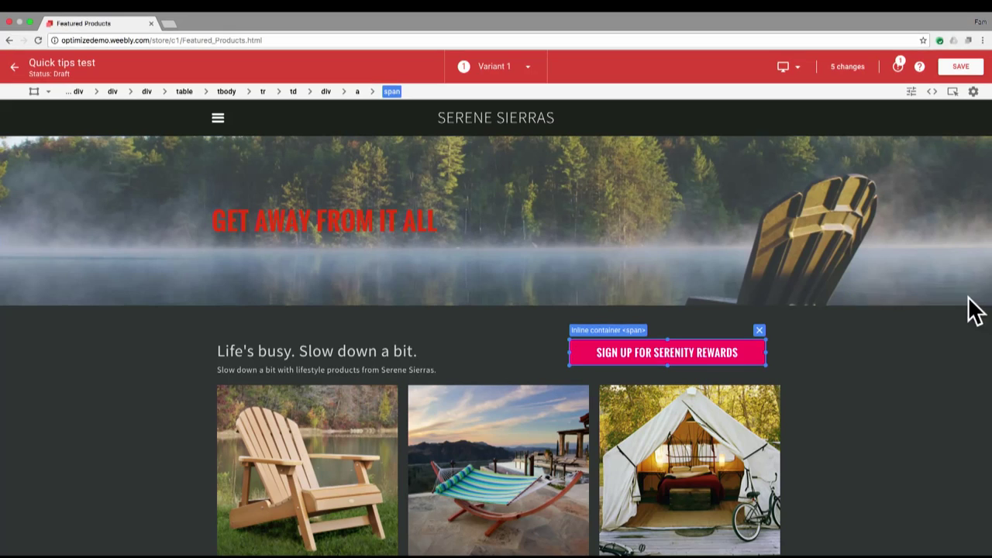
# Step: Drag Adirondack Escape into the second product slot, after Heavenly Haven
pyautogui.click(841, 359)
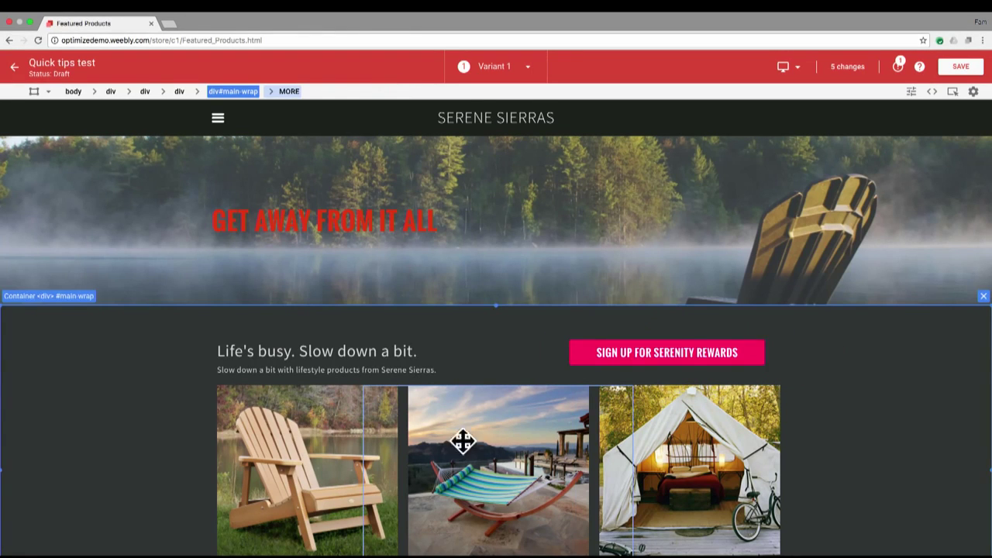
pyautogui.scroll(-2, 463, 441)
pyautogui.click(402, 534)
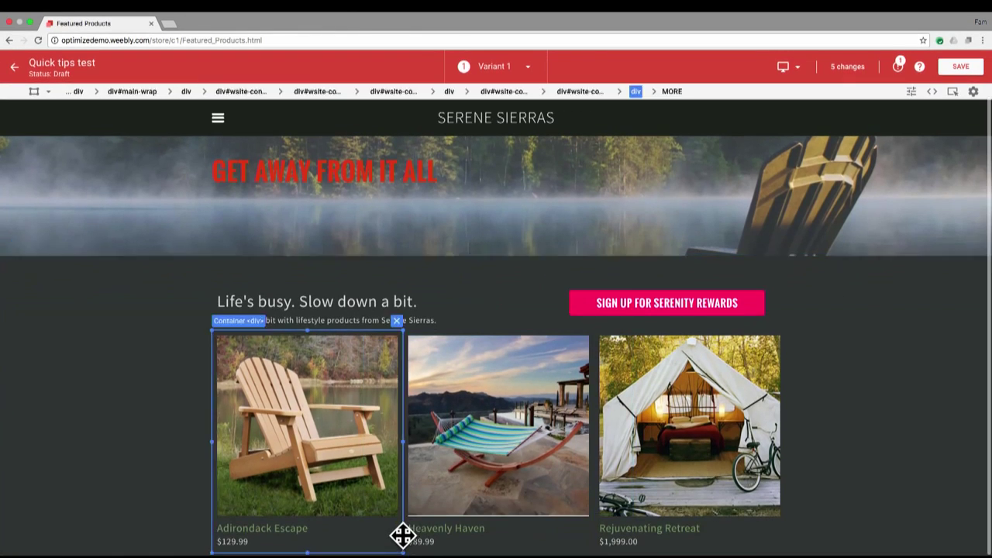
pyautogui.moveTo(402, 535); pyautogui.dragTo(589, 535)
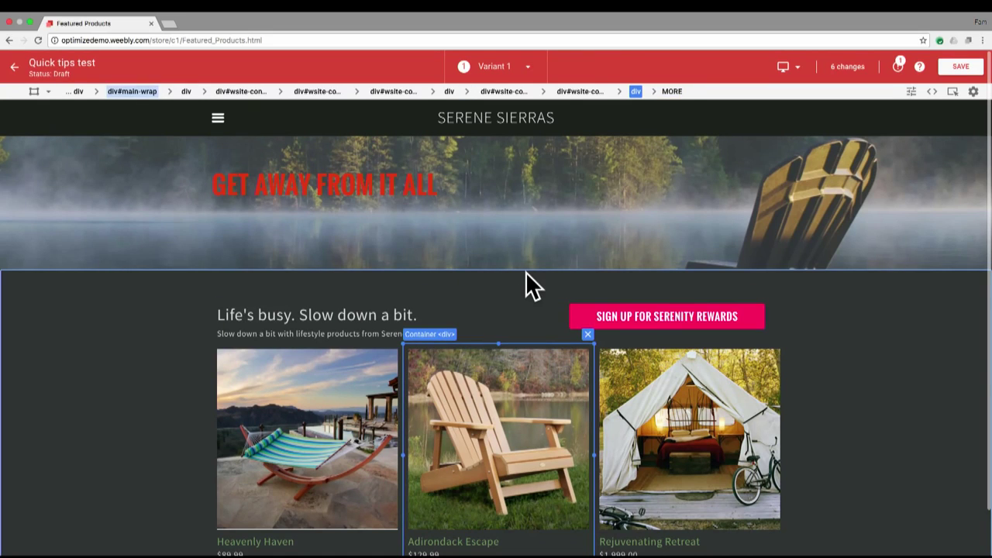
pyautogui.click(485, 238)
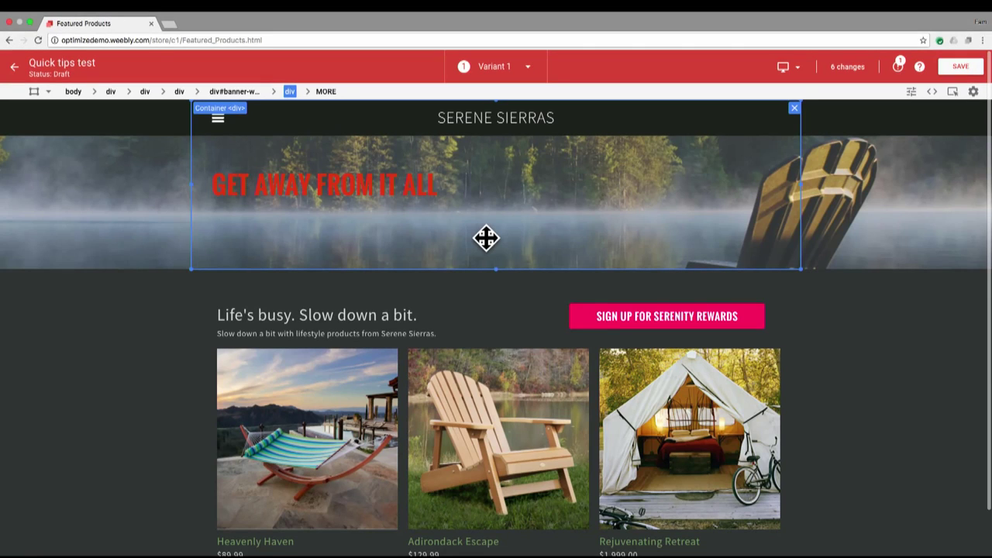
# Step: View the hero banner's HTML, cancel without edits, and open its style editor
pyautogui.rightClick(485, 233)
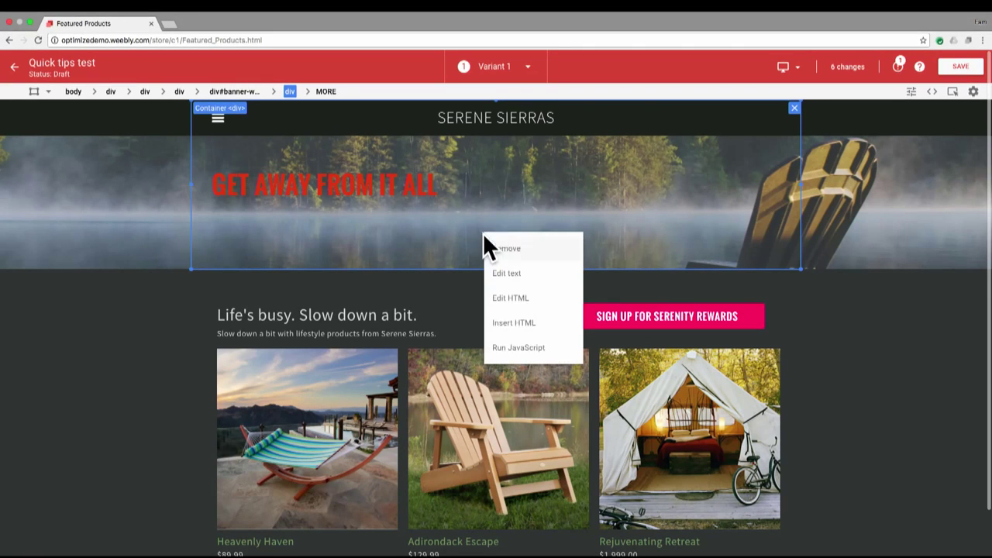
pyautogui.click(550, 301)
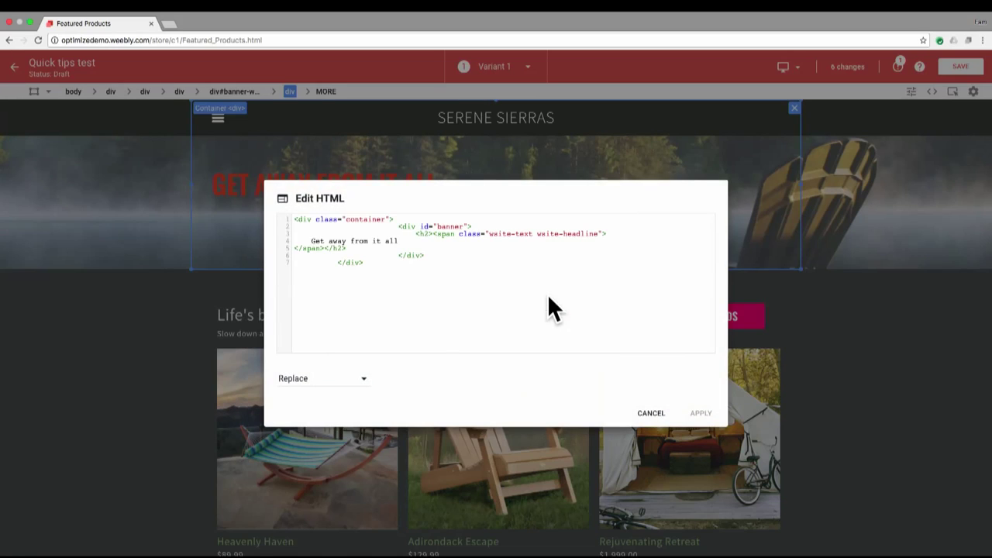
pyautogui.click(650, 415)
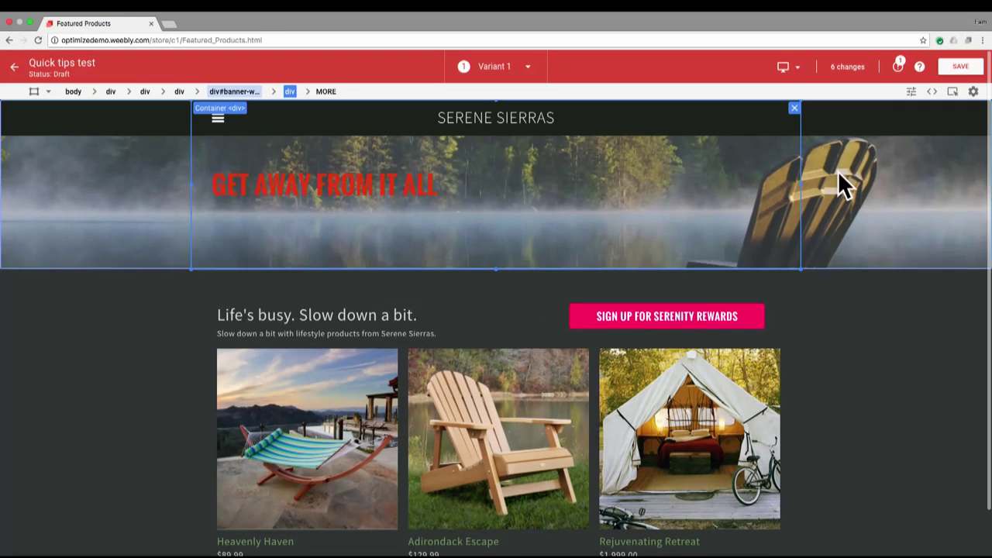
pyautogui.click(913, 92)
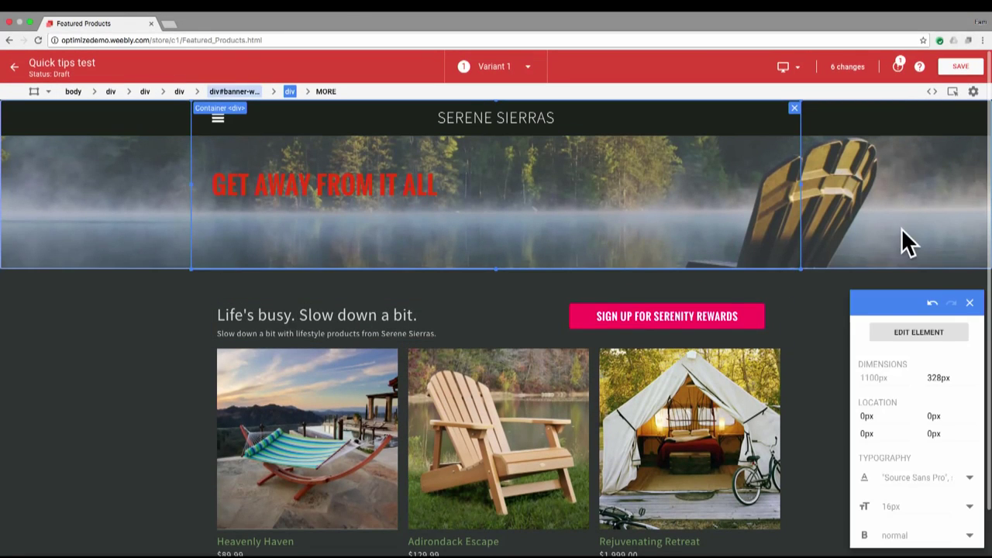
# Step: Undo the product swap and pink background, keeping the button's 20px text
pyautogui.click(934, 304)
pyautogui.click(933, 304)
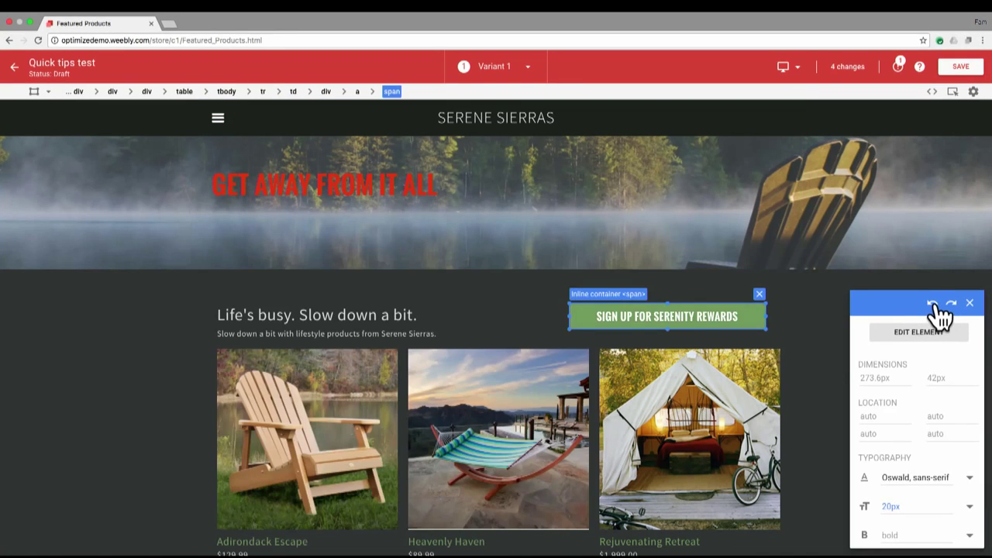
pyautogui.click(933, 304)
pyautogui.click(952, 303)
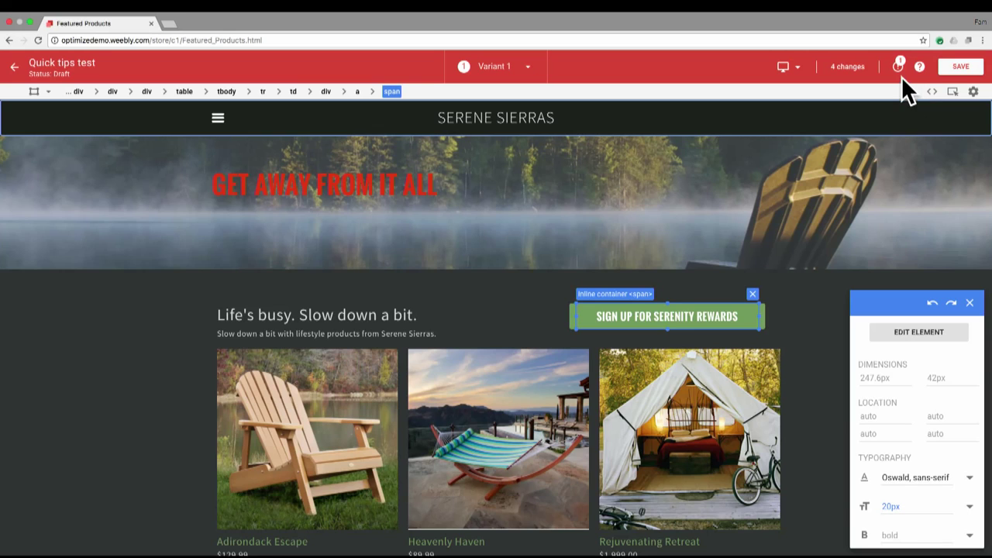
# Step: Delete the headline text change from Variant 1's list of changes
pyautogui.click(849, 67)
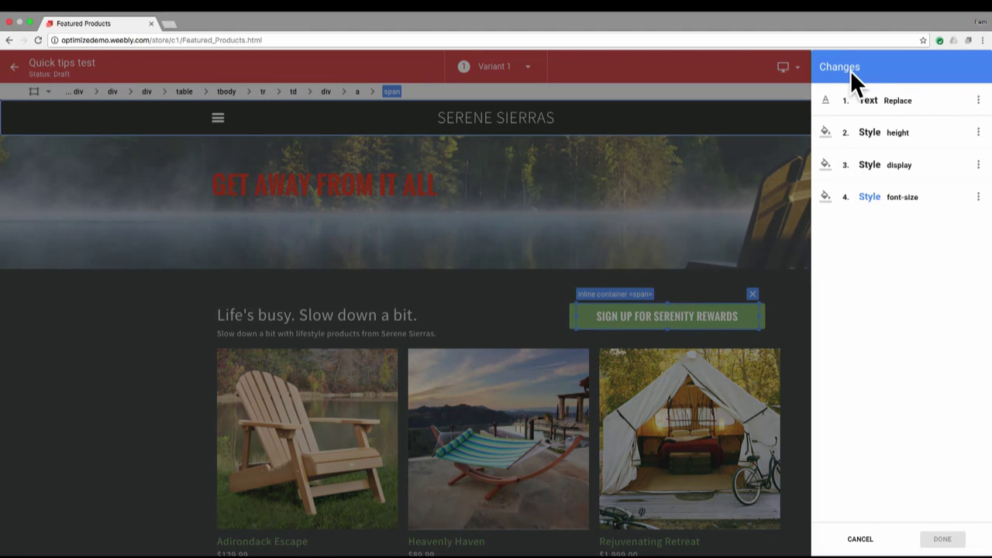
pyautogui.click(978, 101)
pyautogui.click(936, 128)
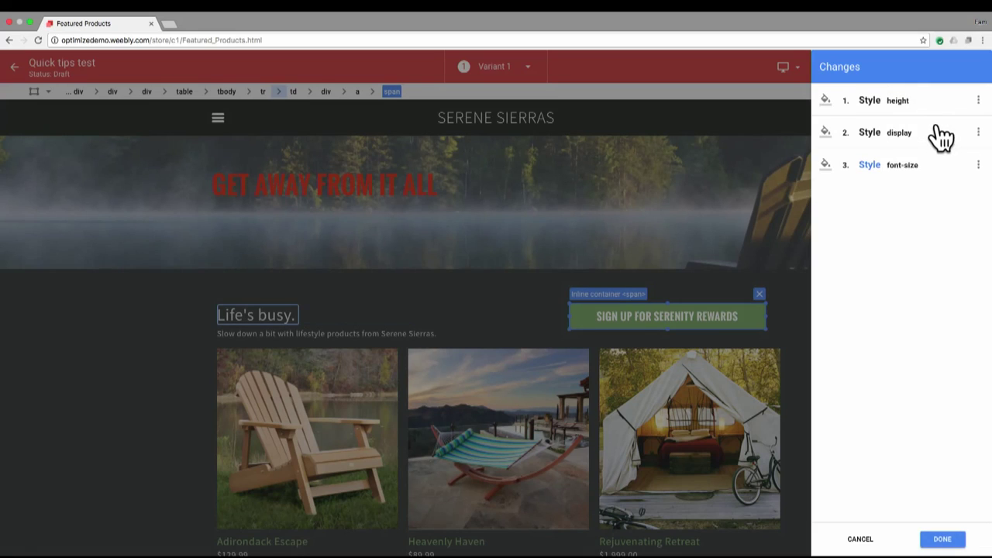
pyautogui.click(978, 132)
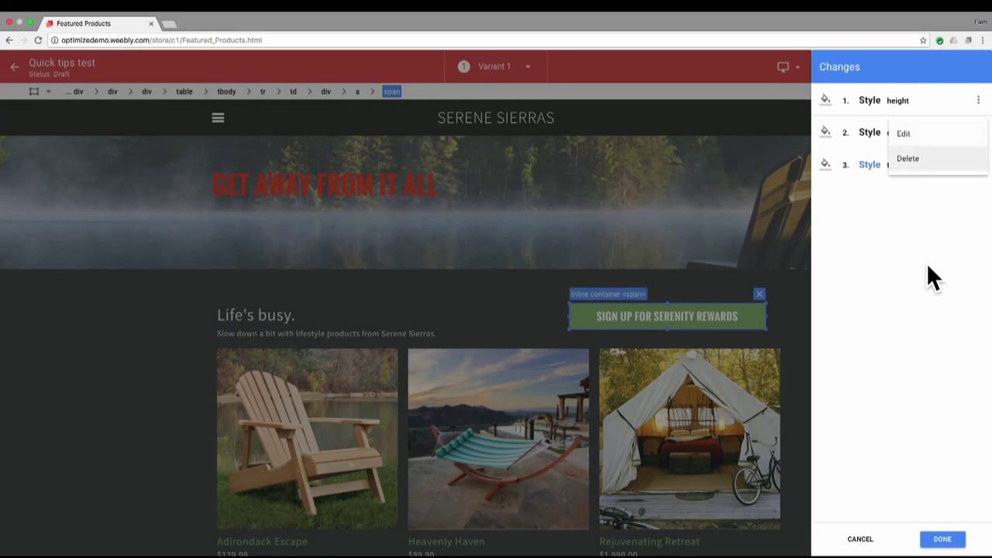
pyautogui.click(923, 304)
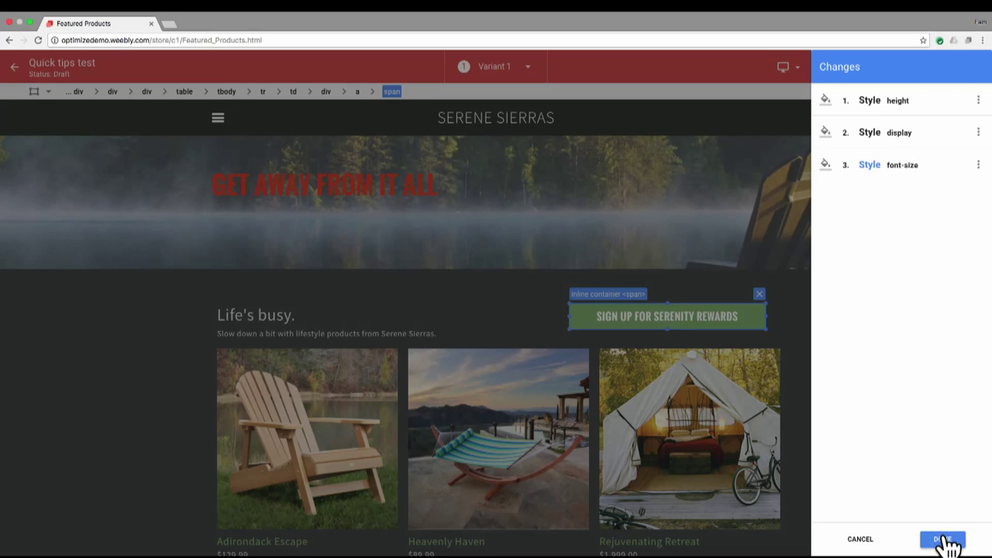
# Step: Save Variant 1's three remaining changes and return to the experiment page
pyautogui.click(943, 539)
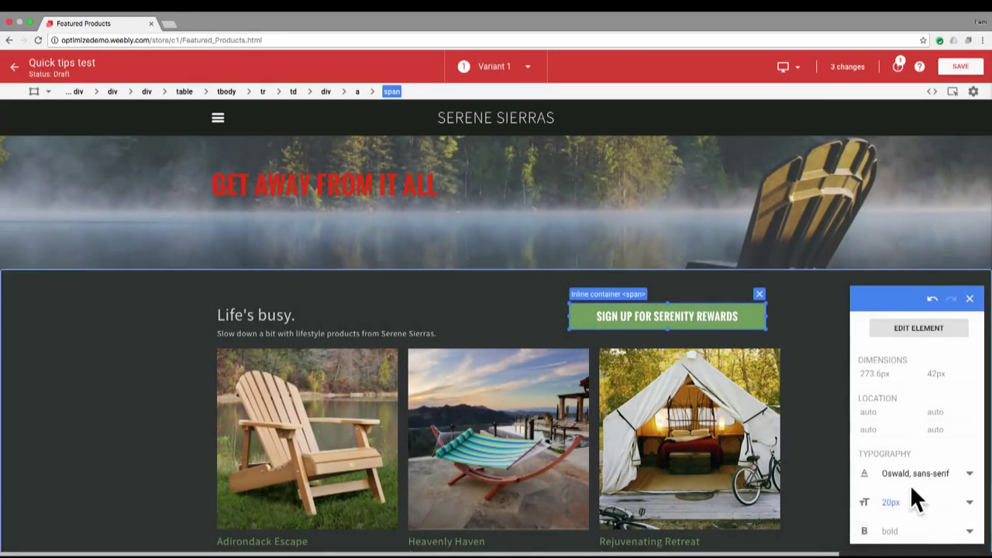
pyautogui.click(960, 68)
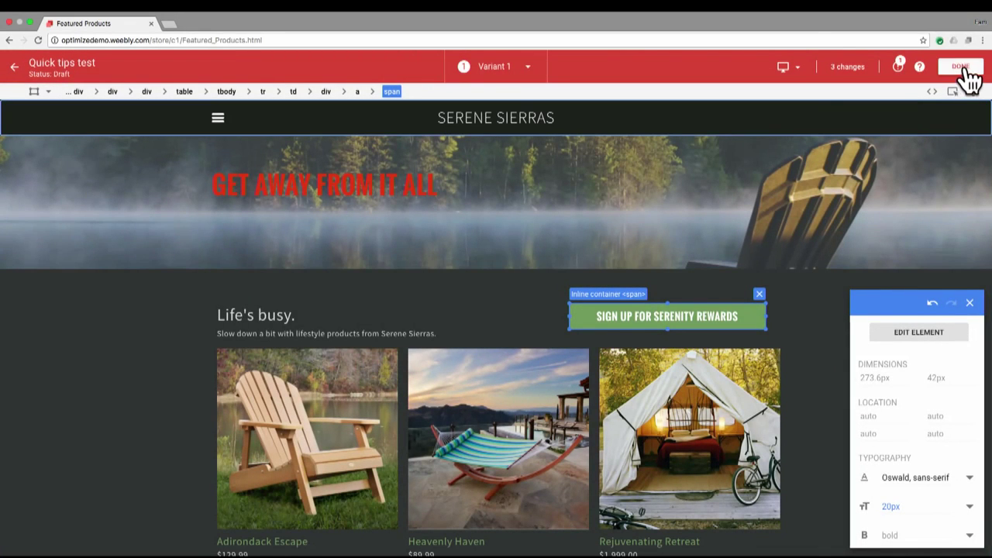
pyautogui.click(961, 67)
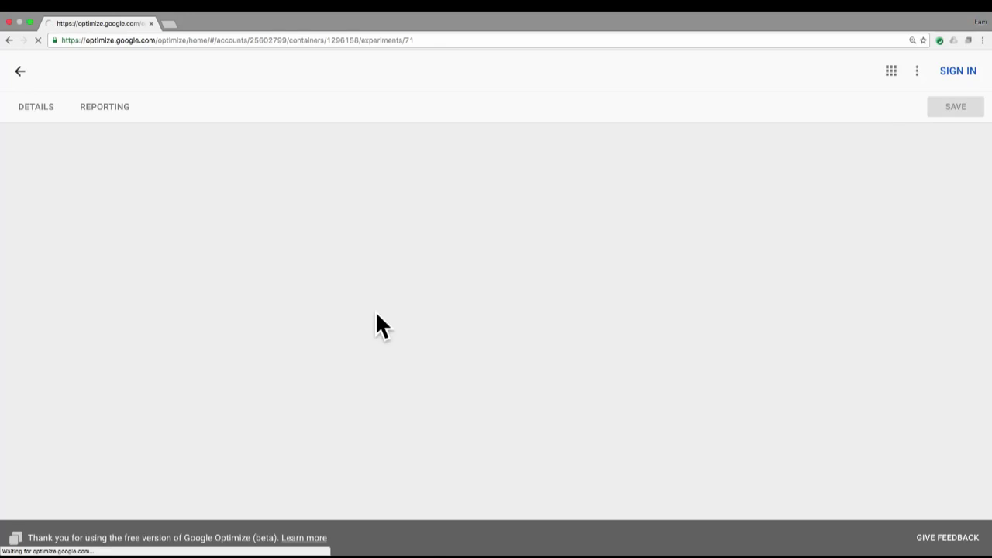